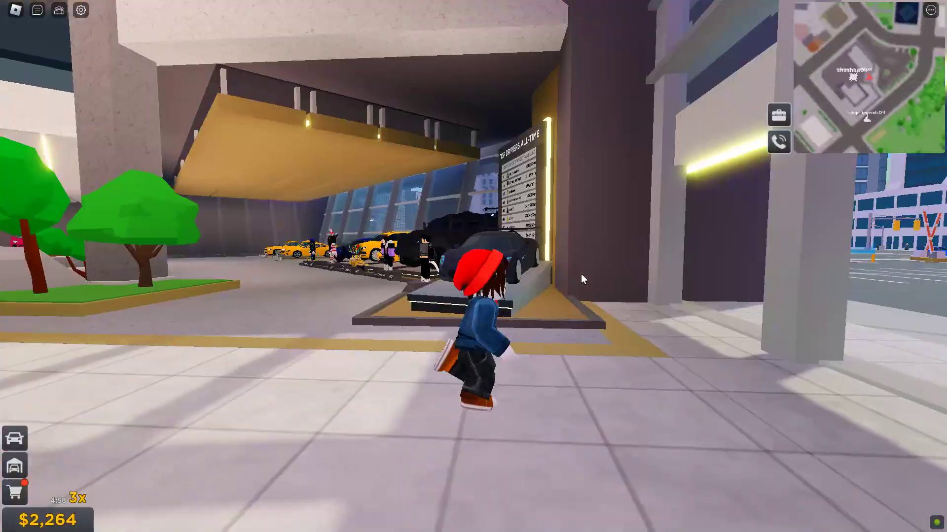
{"action": "key", "text": "w"}
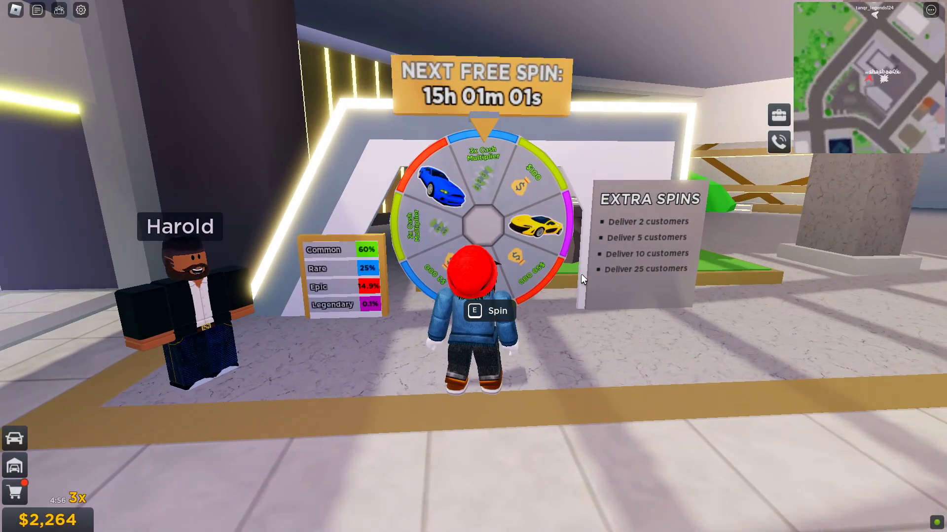
Step: Run the avatar past the spin wheel, out the glass exit, and over to the parked yellow taxi
{"action": "key", "text": "s"}
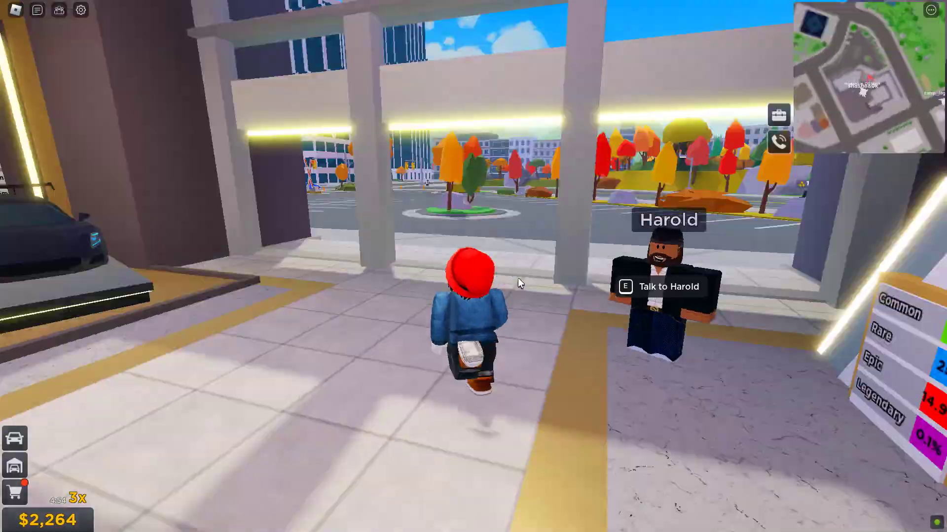
{"action": "key", "text": "w"}
{"action": "key", "text": "d"}
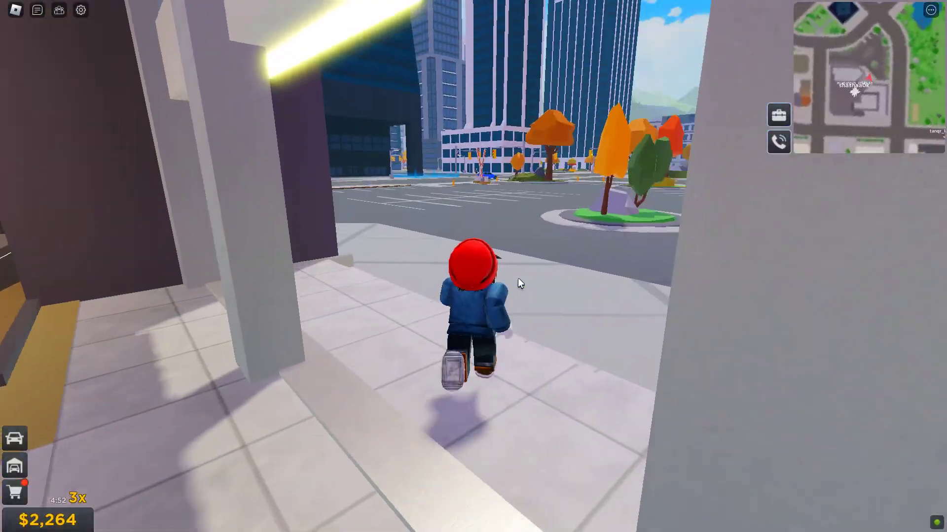
{"action": "key", "text": "d"}
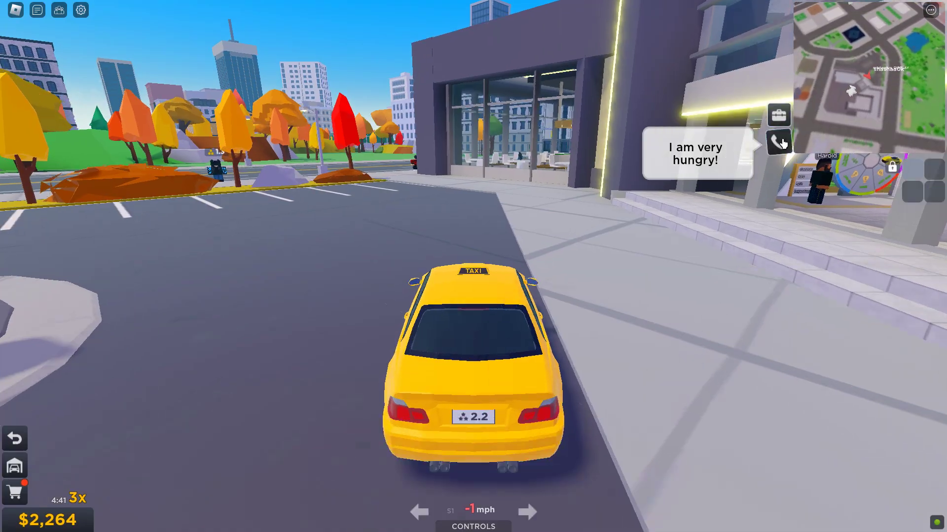
Step: Bring up the waiting clients map and browse the Regular Clients list
{"action": "left_click", "coordinate": [779, 143]}
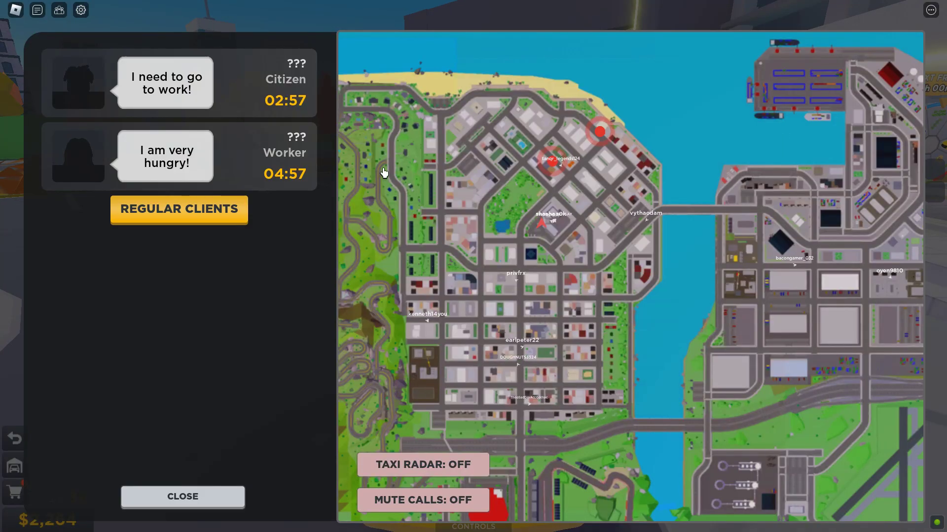
{"action": "left_click", "coordinate": [190, 223]}
{"action": "left_click", "coordinate": [185, 496]}
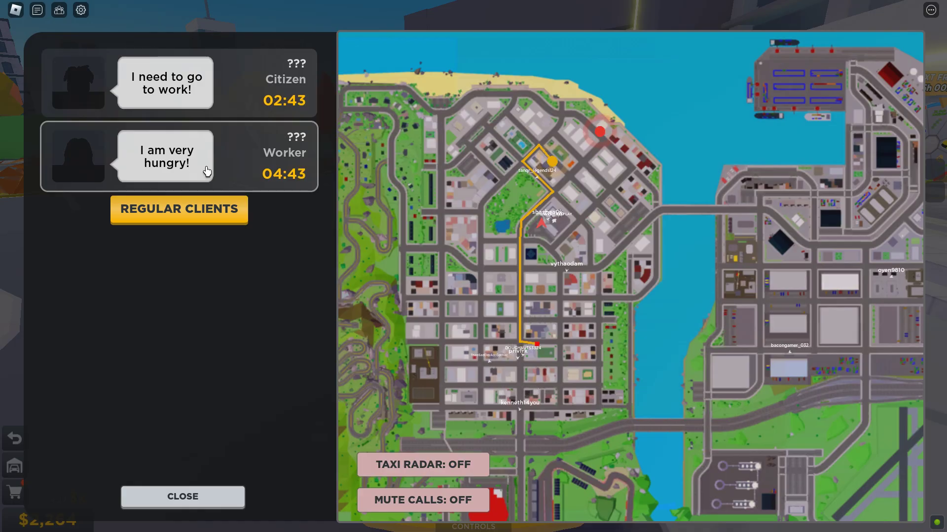
{"action": "key", "text": "Escape"}
{"action": "key", "text": "Escape"}
Step: Preview the routes for the Citizen and hungry Worker clients, then close the clients map
{"action": "left_click", "coordinate": [166, 99]}
{"action": "left_click", "coordinate": [160, 147]}
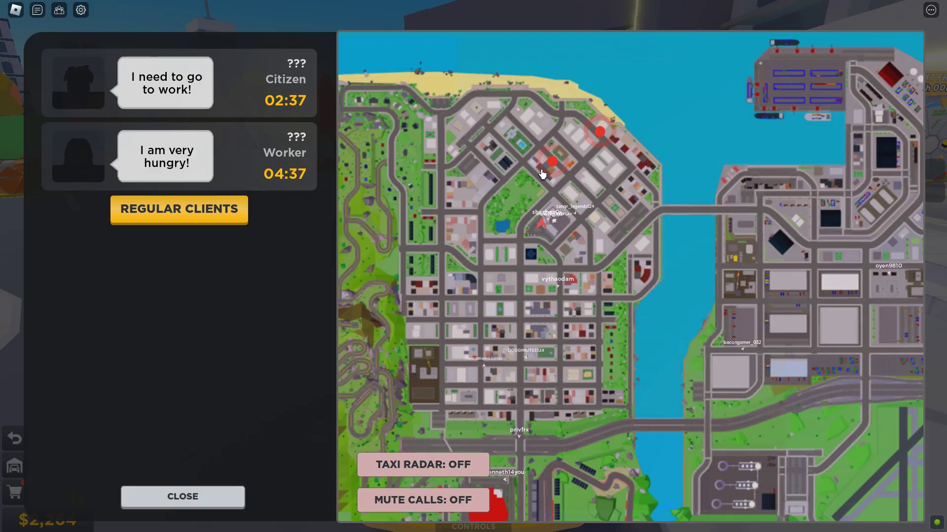
{"action": "left_click", "coordinate": [256, 146]}
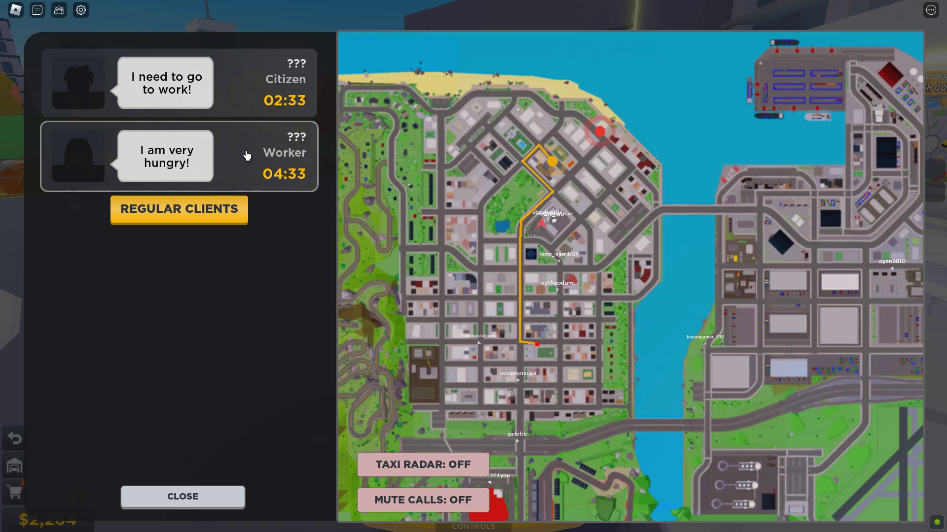
{"action": "key", "text": "Escape"}
{"action": "key", "text": "Escape"}
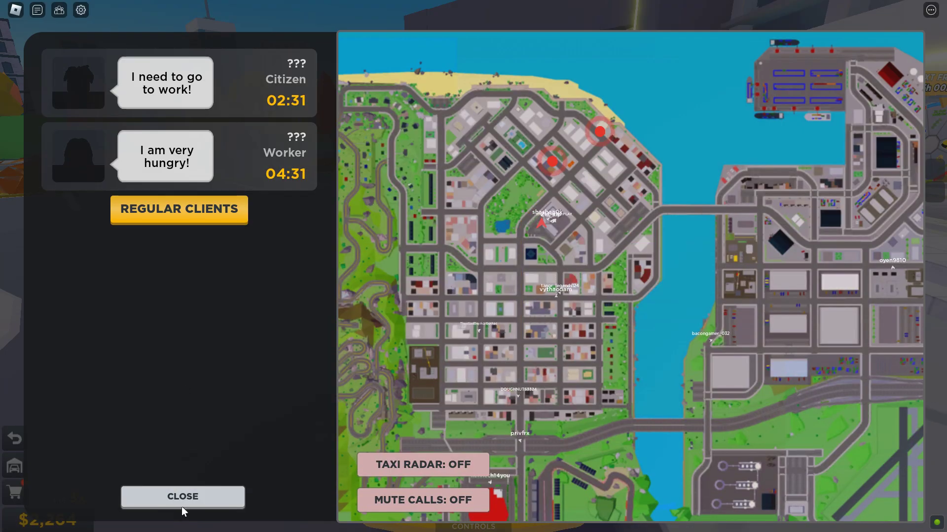
{"action": "left_click", "coordinate": [184, 500]}
Step: Drive the taxi out of the parking lot, steering around to the left
{"action": "key", "text": "w"}
{"action": "key", "text": "a"}
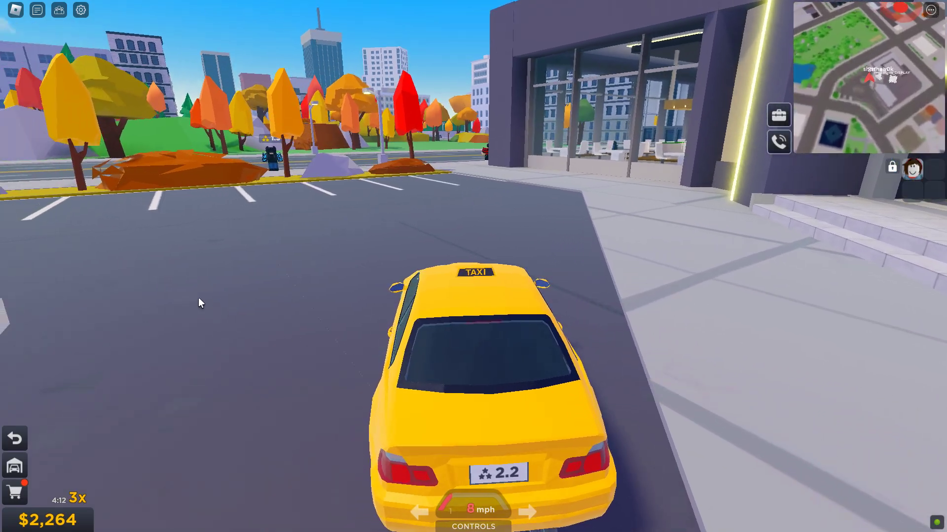
{"action": "key", "text": "w"}
{"action": "key", "text": "a"}
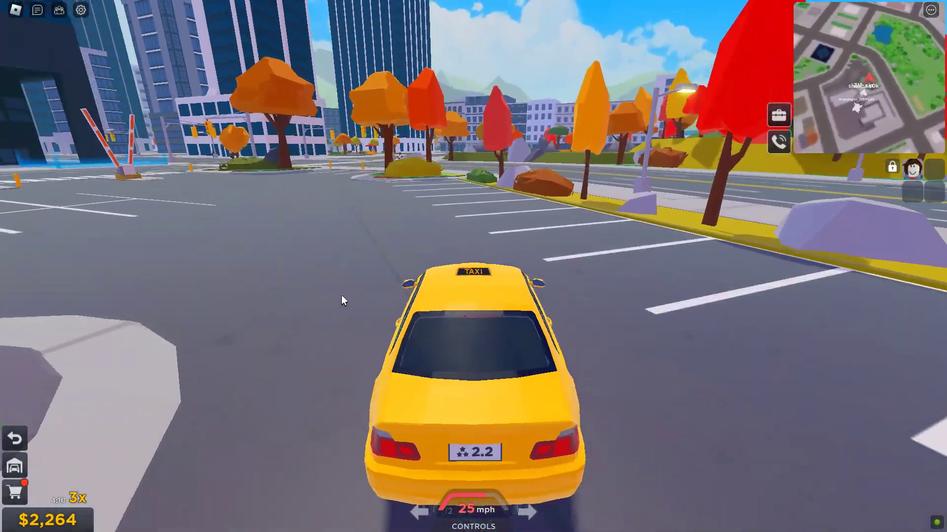
{"action": "key", "text": "w"}
{"action": "key", "text": "a"}
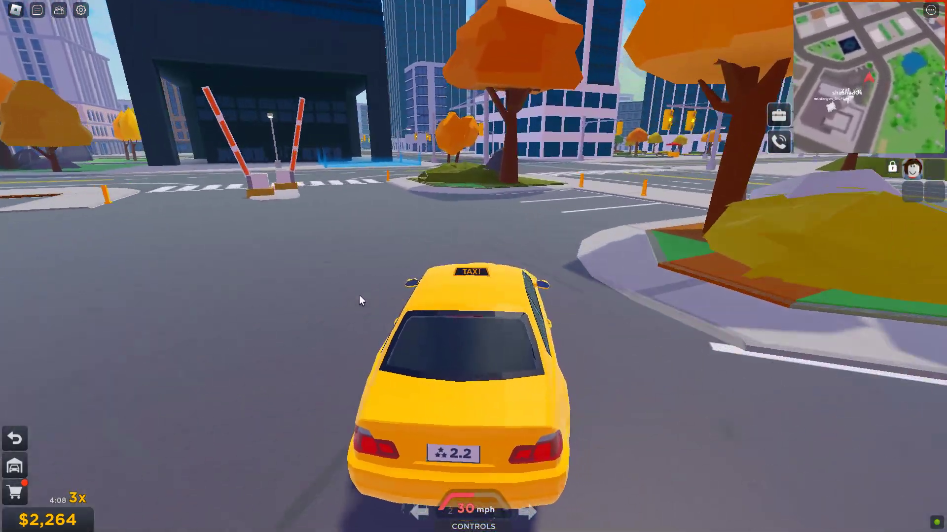
{"action": "key", "text": "w"}
{"action": "key", "text": "a"}
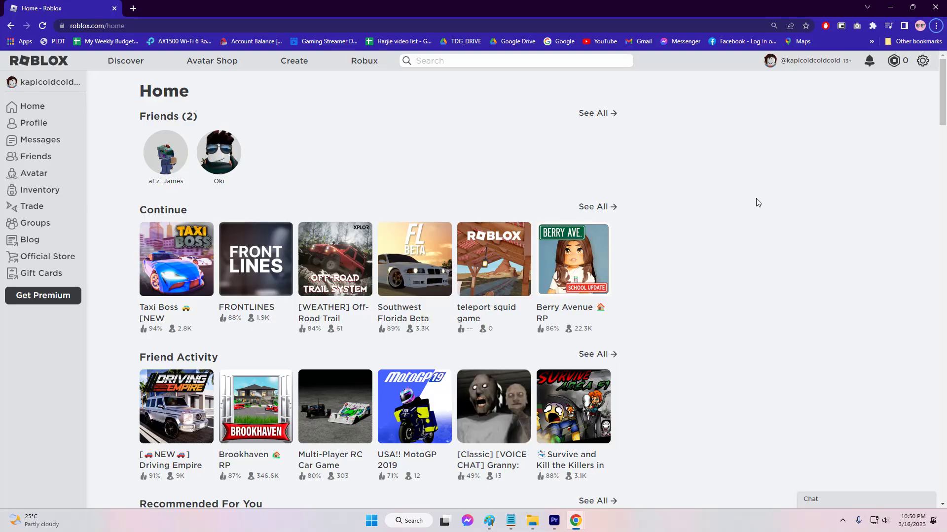
Step: Open the off-road trail game's page and its Report Abuse form
{"action": "left_click", "coordinate": [339, 262]}
{"action": "scroll", "coordinate": [339, 262], "scroll_direction": "down", "scroll_amount": 8}
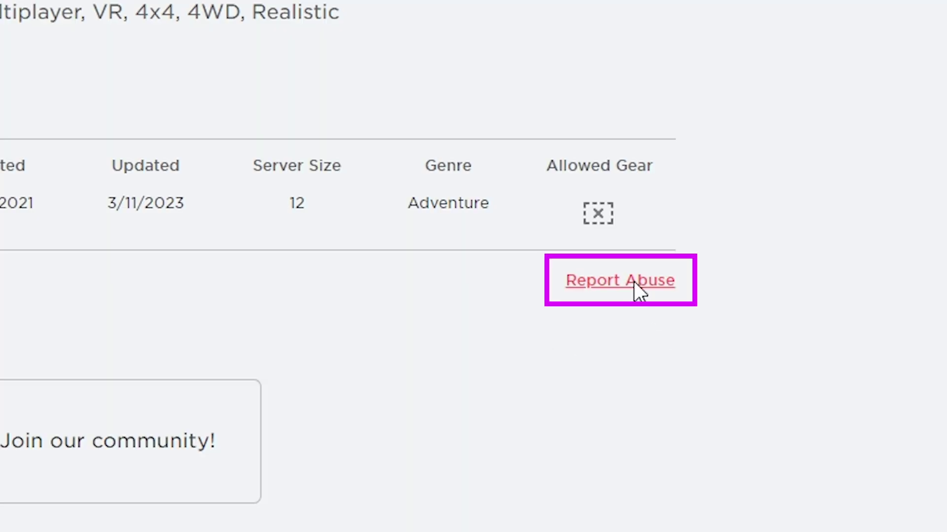
{"action": "left_click", "coordinate": [635, 284]}
Step: Choose Other rule violation as the subject and paste the prepared comment
{"action": "left_click", "coordinate": [561, 277]}
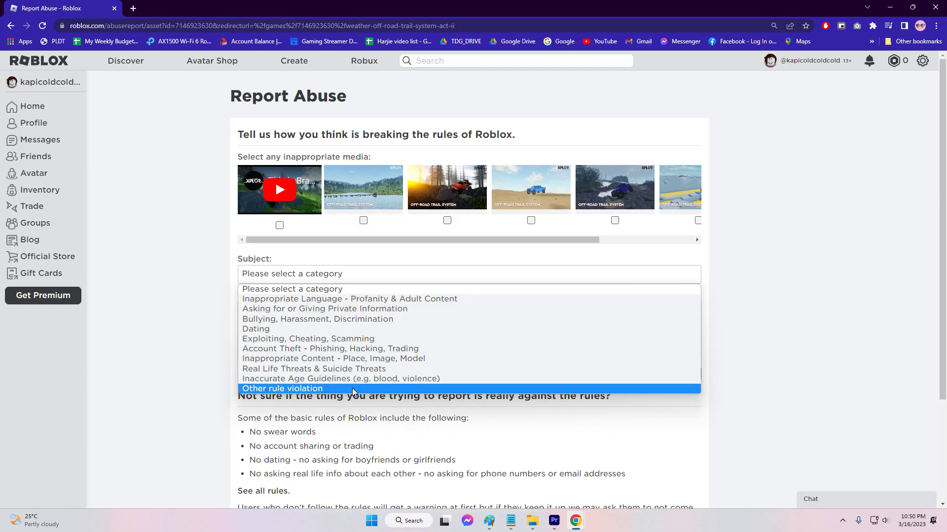
{"action": "left_click", "coordinate": [328, 390]}
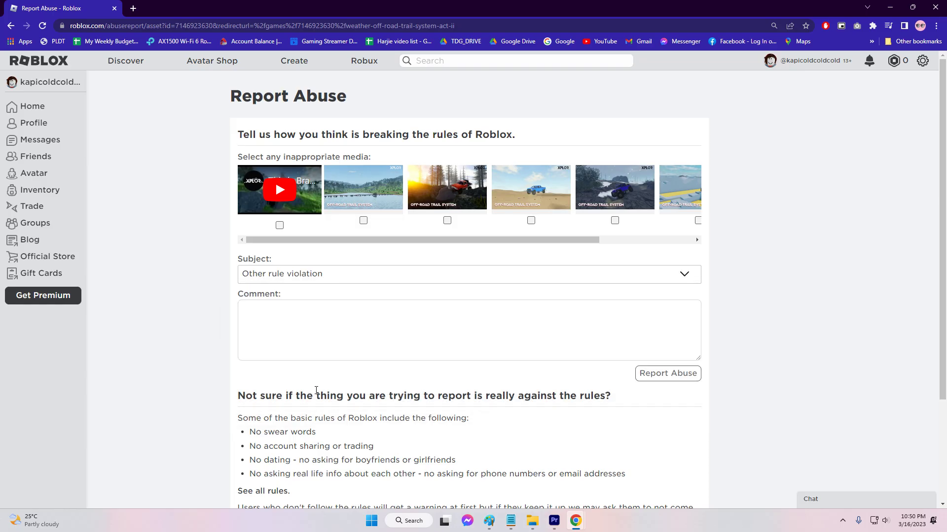
{"action": "left_click", "coordinate": [360, 316]}
{"action": "type", "text": "receiving the 267 error code and would like to know if the game is restricted"}
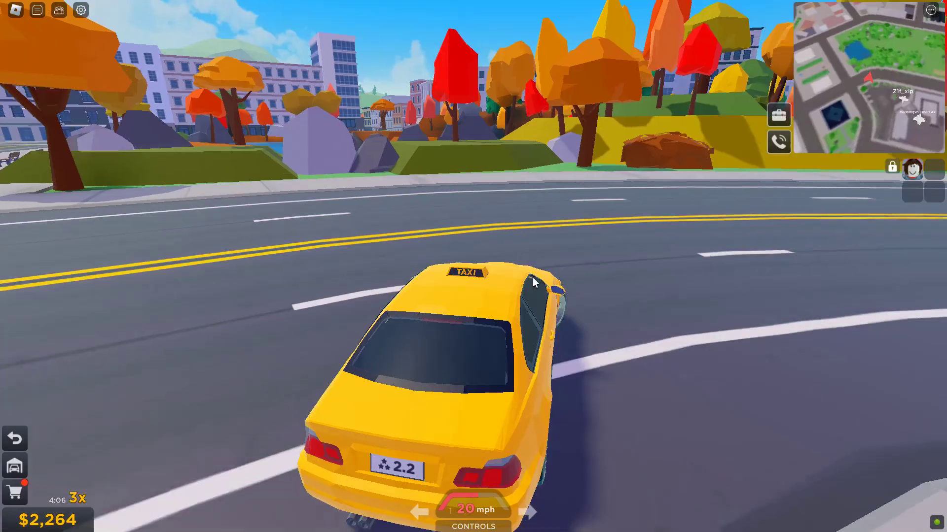
Step: Drive the taxi along the avenue, turn left through the intersection, and brake beside the passenger
{"action": "key", "text": "w"}
{"action": "key", "text": "d"}
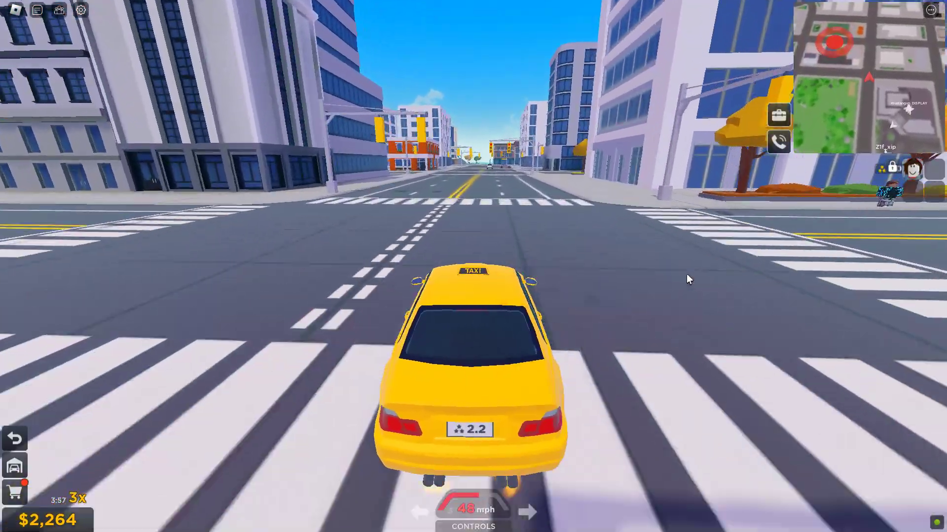
{"action": "key", "text": "a"}
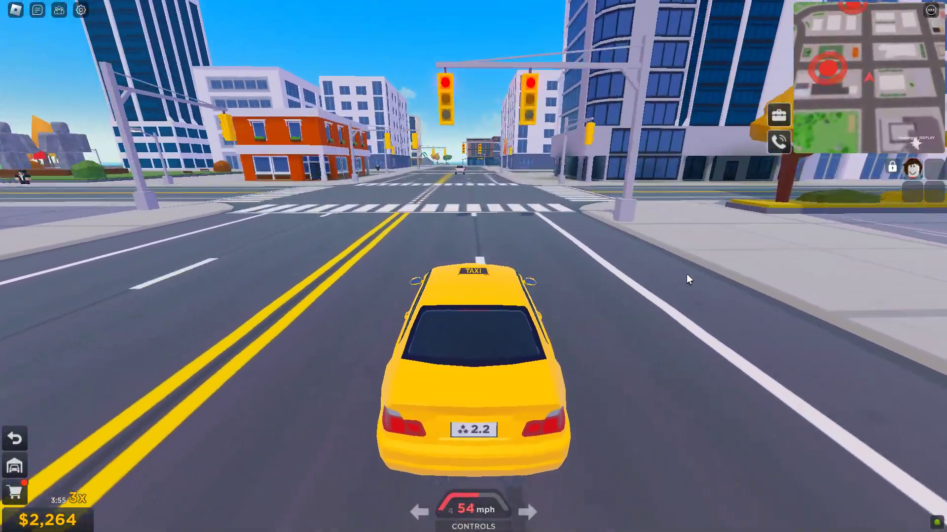
{"action": "key", "text": "a"}
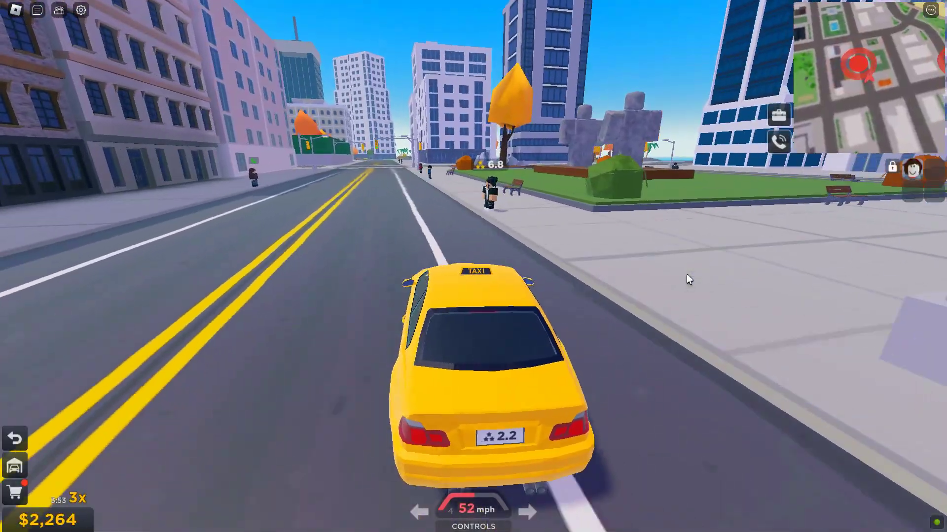
{"action": "key", "text": "d"}
{"action": "key", "text": "s"}
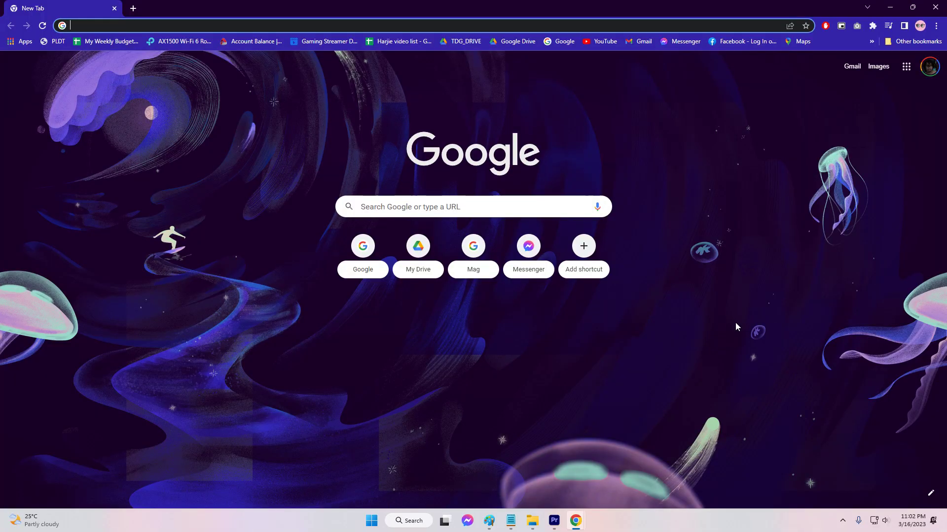
Step: Open Chrome's Clear browsing data options under Settings > Privacy and security
{"action": "left_click", "coordinate": [935, 26]}
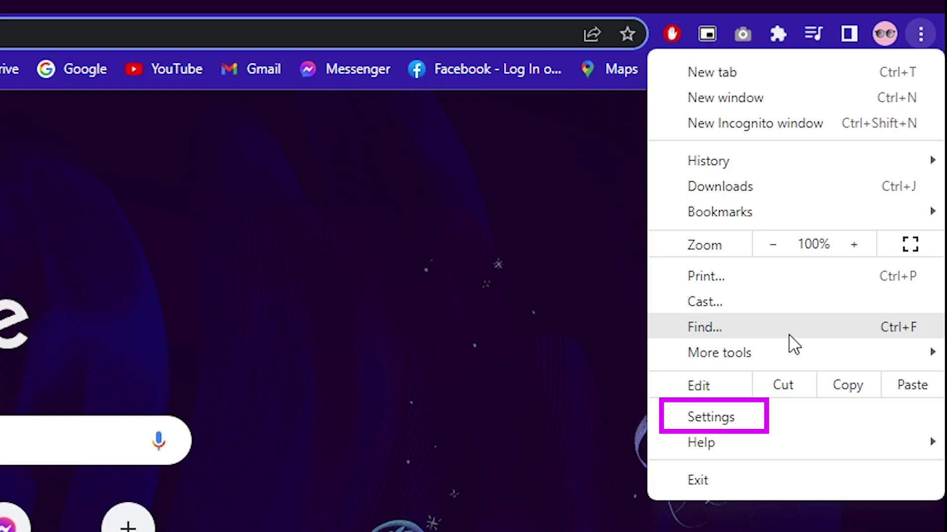
{"action": "left_click", "coordinate": [740, 419]}
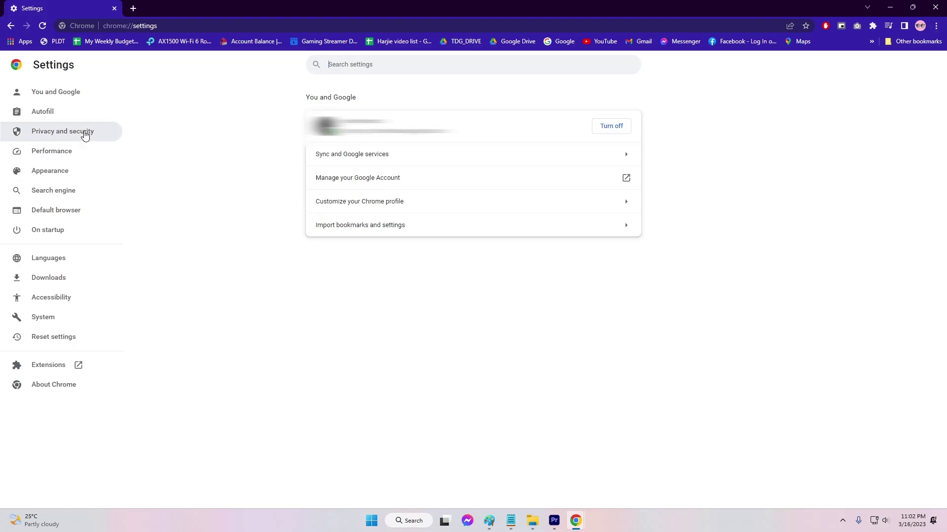
{"action": "left_click", "coordinate": [102, 137]}
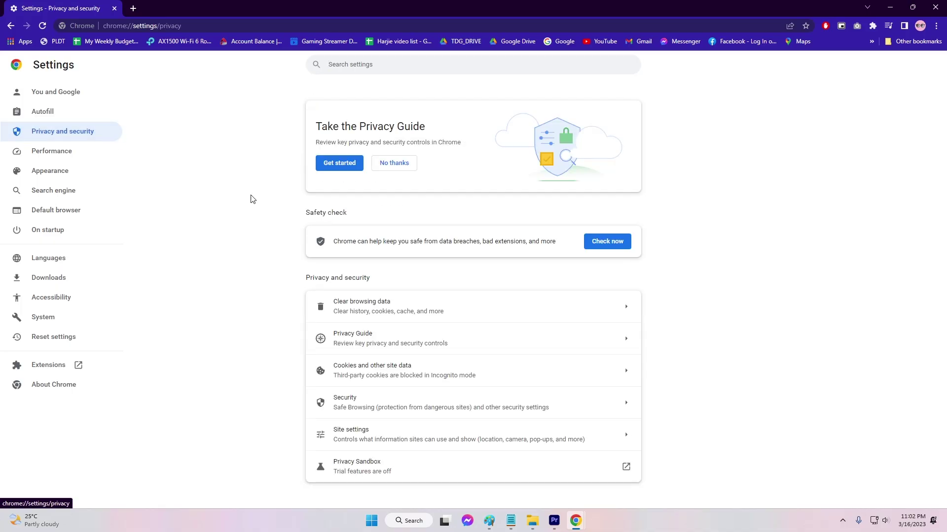
{"action": "left_click", "coordinate": [467, 318]}
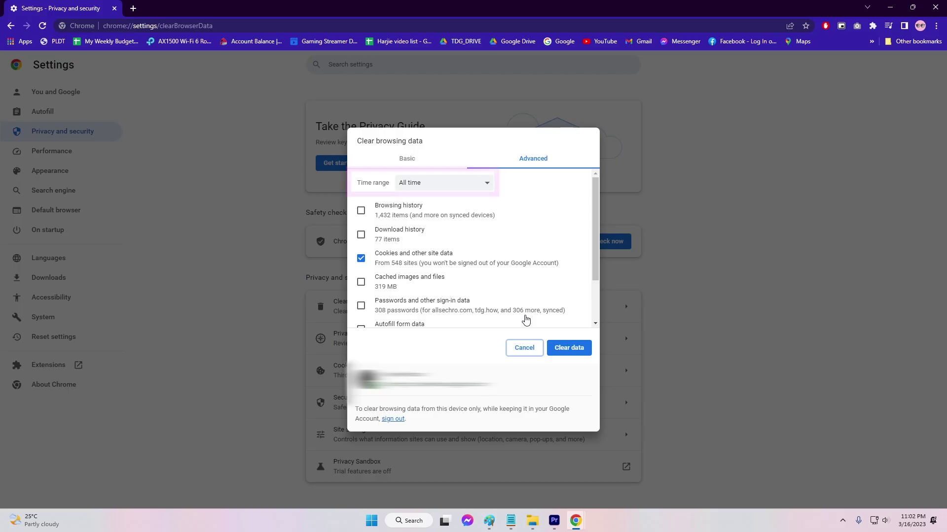
Step: Set the time range to All time and review the data types to clear
{"action": "left_click", "coordinate": [486, 186]}
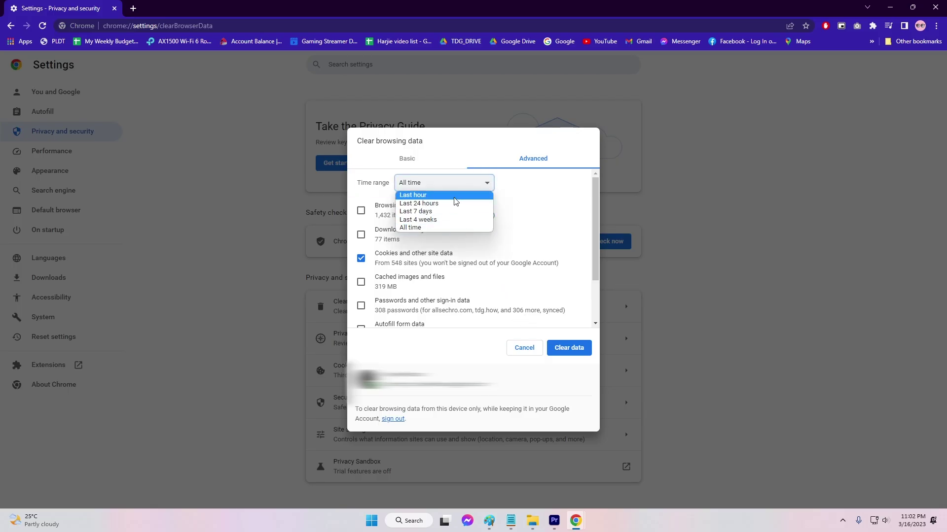
{"action": "left_click", "coordinate": [449, 228]}
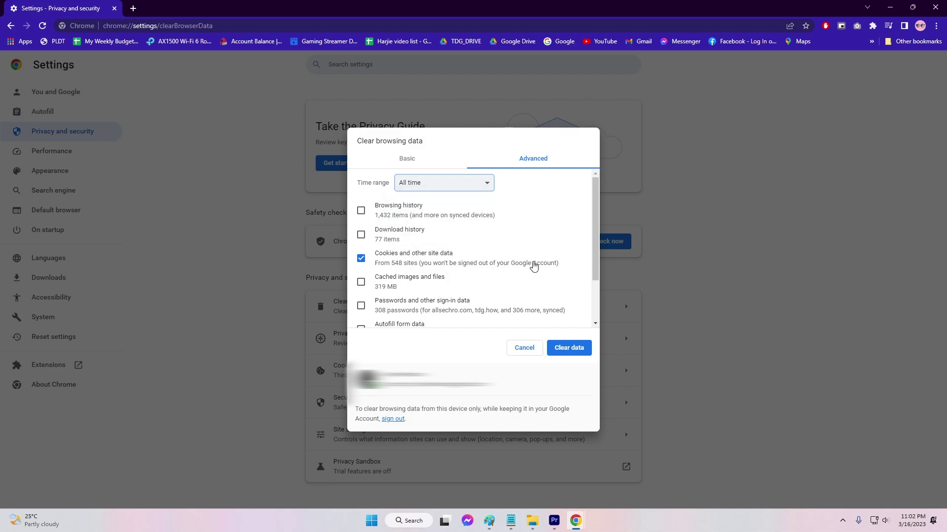
{"action": "scroll", "coordinate": [558, 226], "scroll_direction": "down", "scroll_amount": 2}
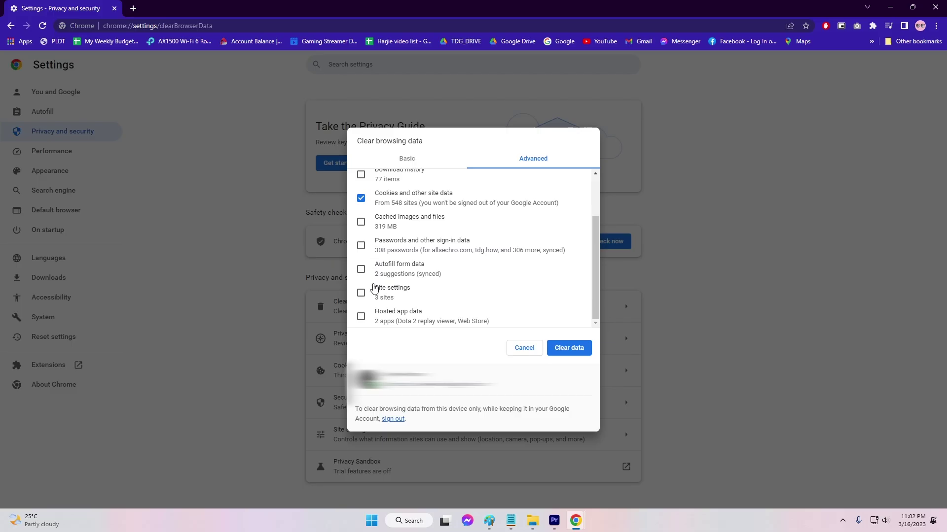
{"action": "scroll", "coordinate": [373, 285], "scroll_direction": "up", "scroll_amount": 2}
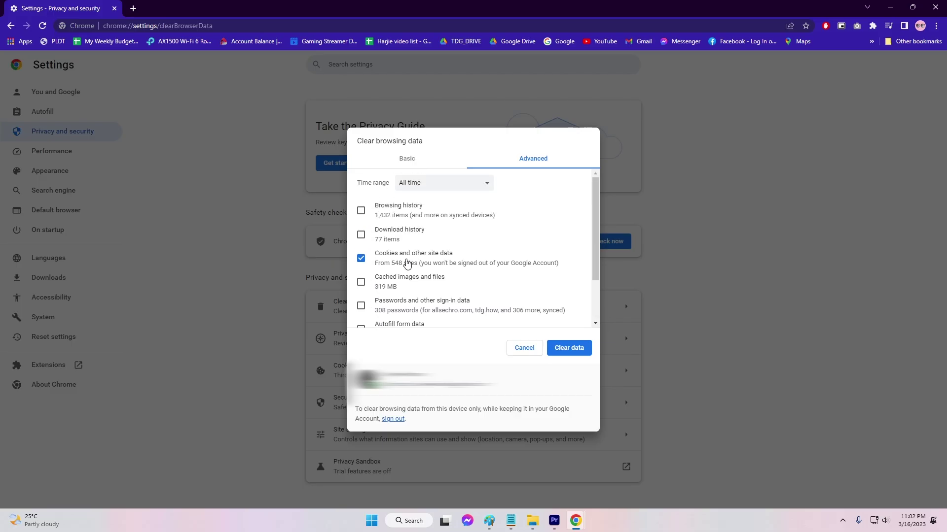
{"action": "scroll", "coordinate": [407, 266], "scroll_direction": "down", "scroll_amount": 2}
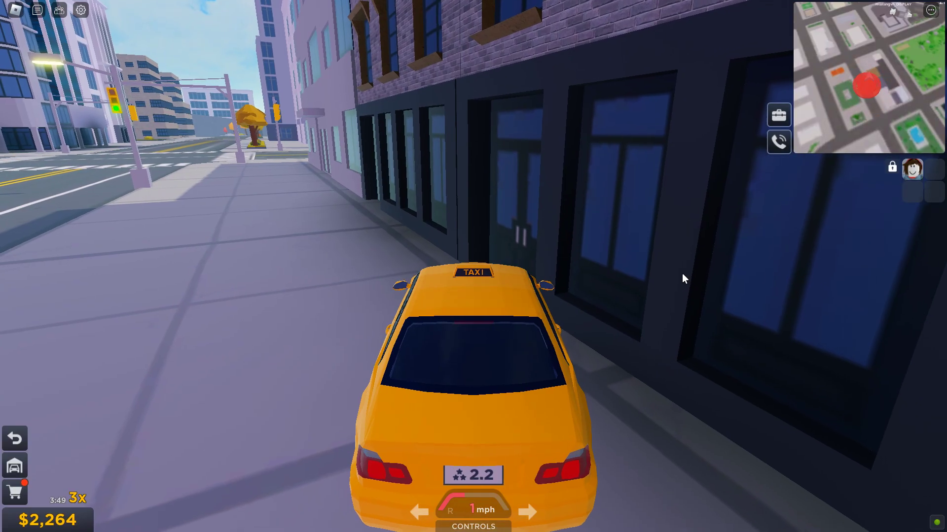
Step: Pull the taxi up beside the sidewalk passenger, stop, and pick them up with R
{"action": "key", "text": "w"}
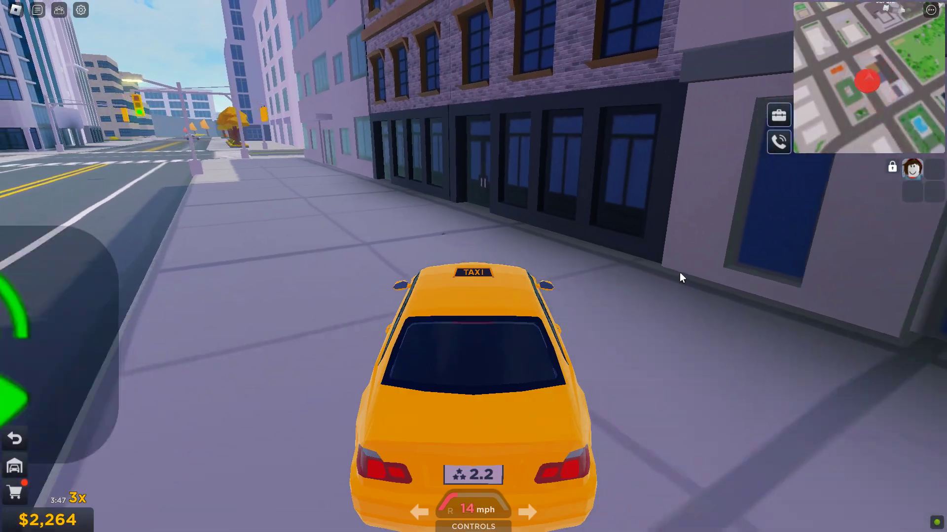
{"action": "key", "text": "a"}
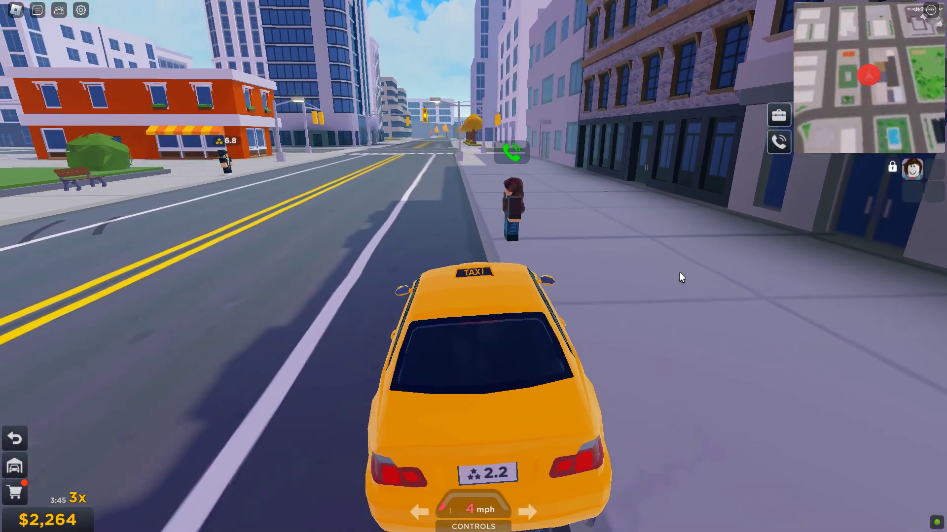
{"action": "key", "text": "s"}
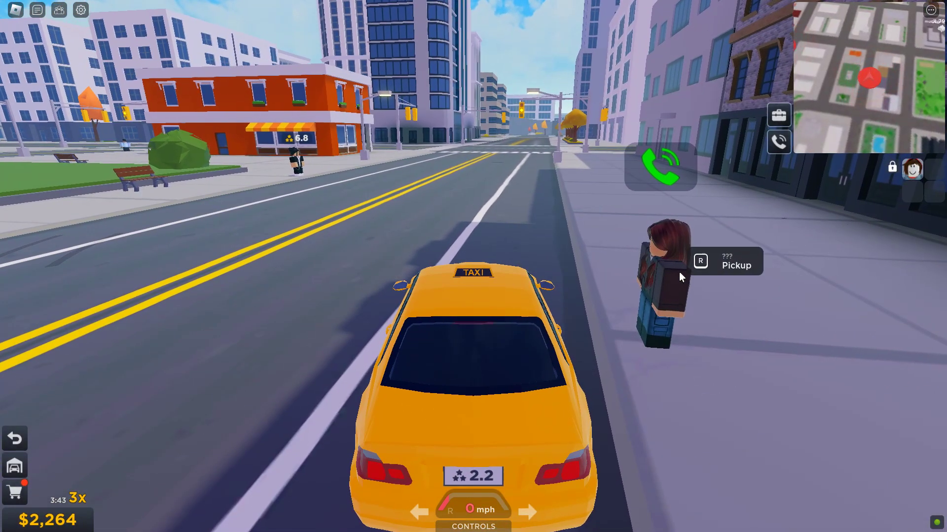
{"action": "key", "text": "r"}
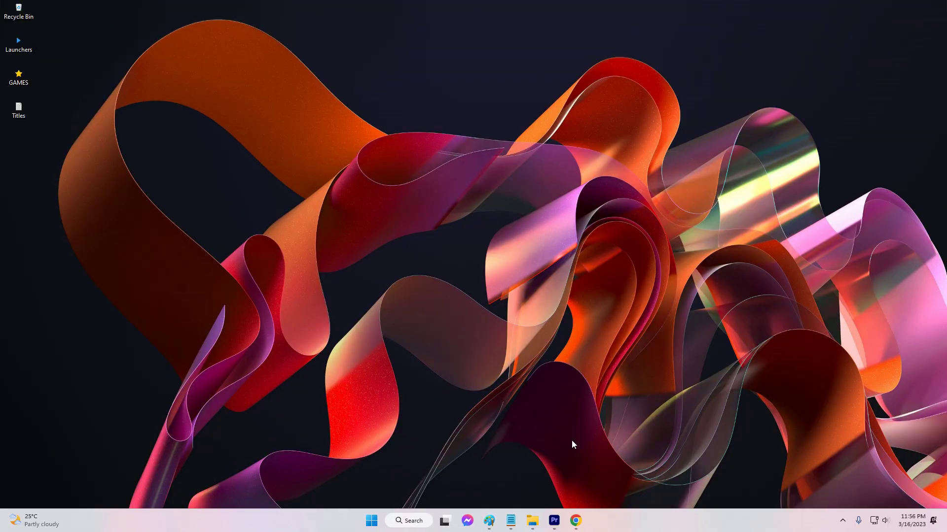
Step: Open Windows Defender Firewall's allowed apps list and unlock it for changes
{"action": "key", "text": "super"}
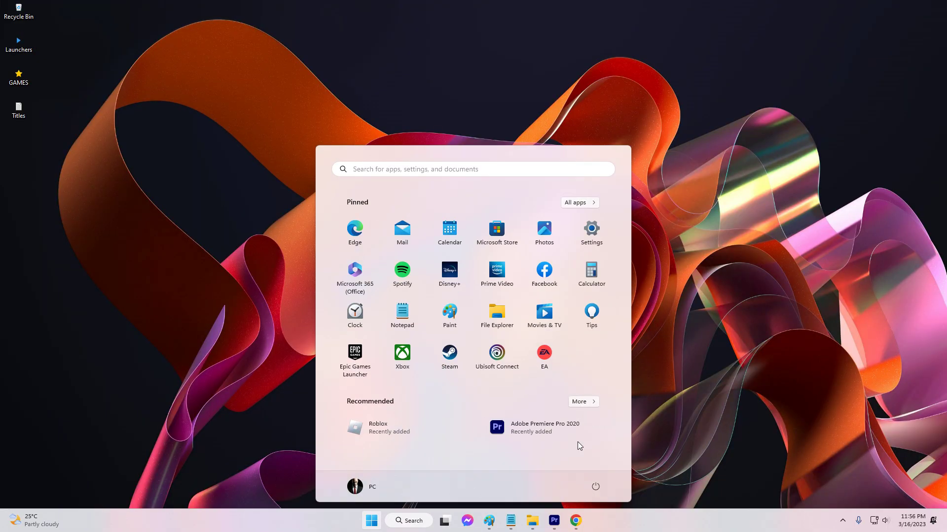
{"action": "type", "text": "fire"}
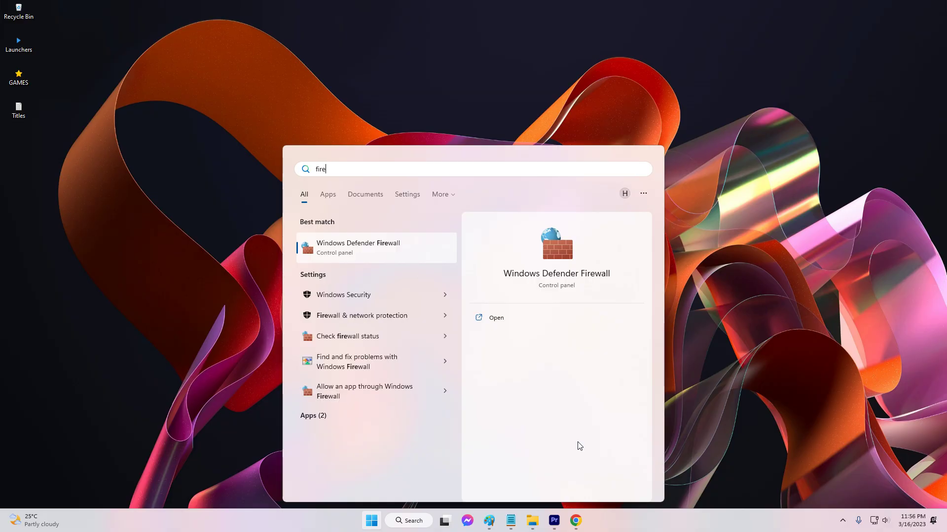
{"action": "left_click", "coordinate": [385, 256]}
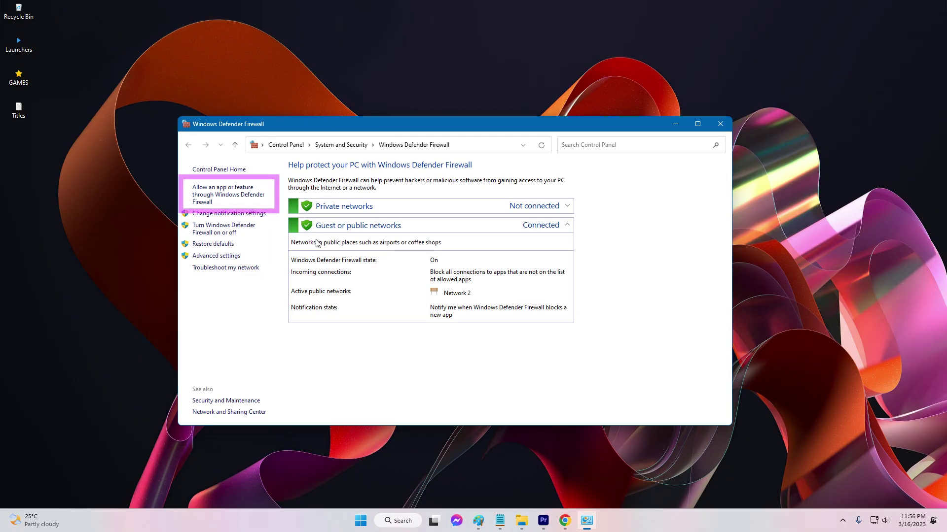
{"action": "left_click", "coordinate": [229, 196]}
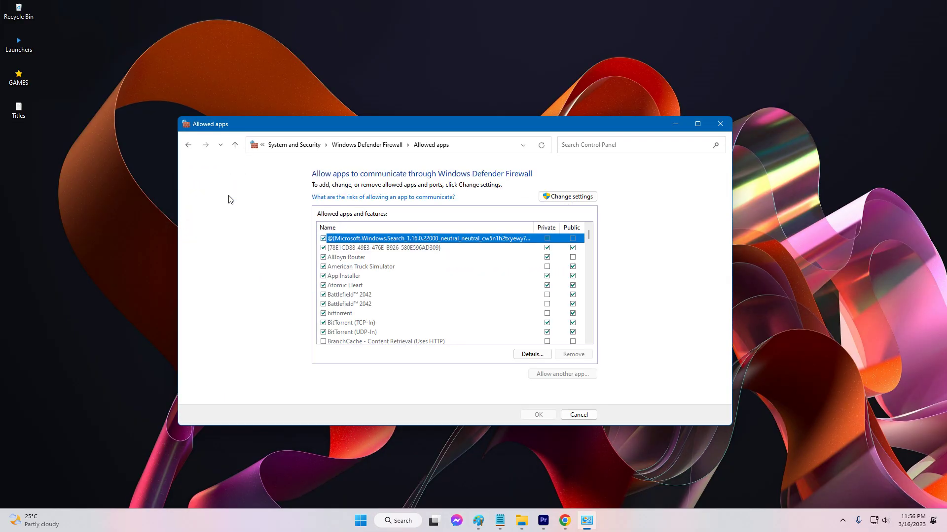
{"action": "left_click", "coordinate": [575, 199]}
Step: Open and cancel the Add an app dialog, then select the Roblox entry in the list
{"action": "left_click", "coordinate": [563, 374]}
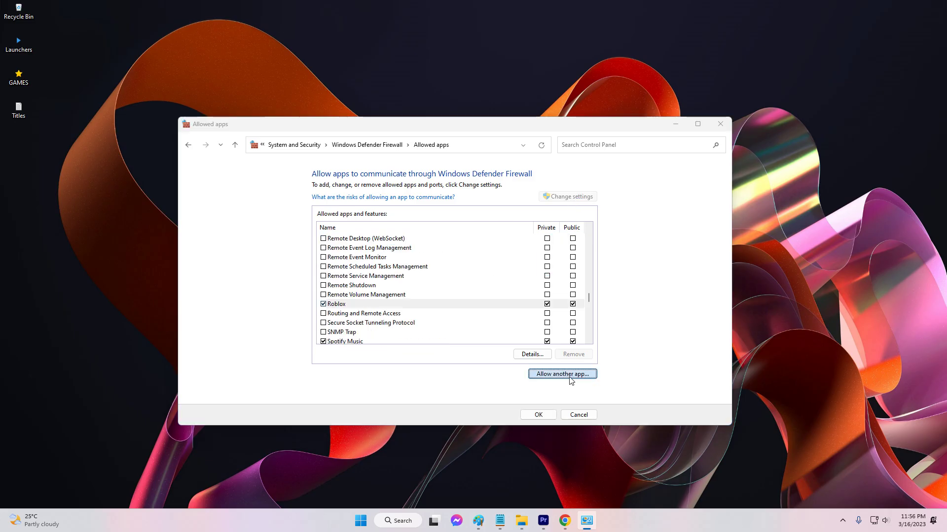
{"action": "left_click", "coordinate": [521, 330]}
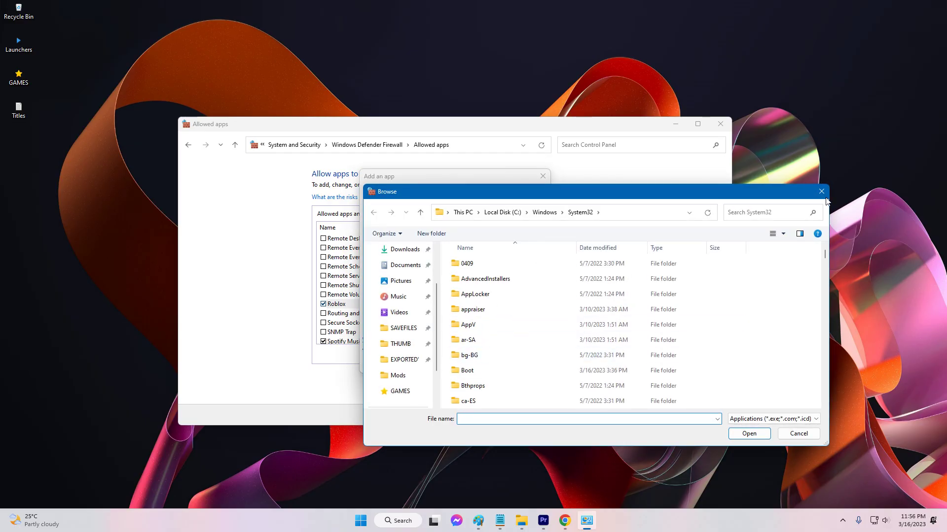
{"action": "left_click", "coordinate": [798, 434]}
{"action": "left_click", "coordinate": [529, 363]}
{"action": "scroll", "coordinate": [375, 298], "scroll_direction": "down", "scroll_amount": 1}
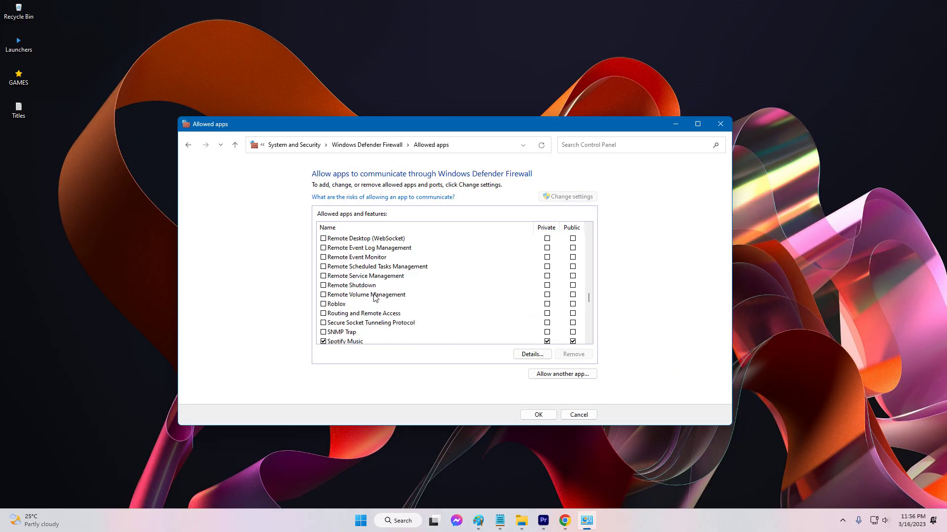
{"action": "left_click", "coordinate": [341, 305]}
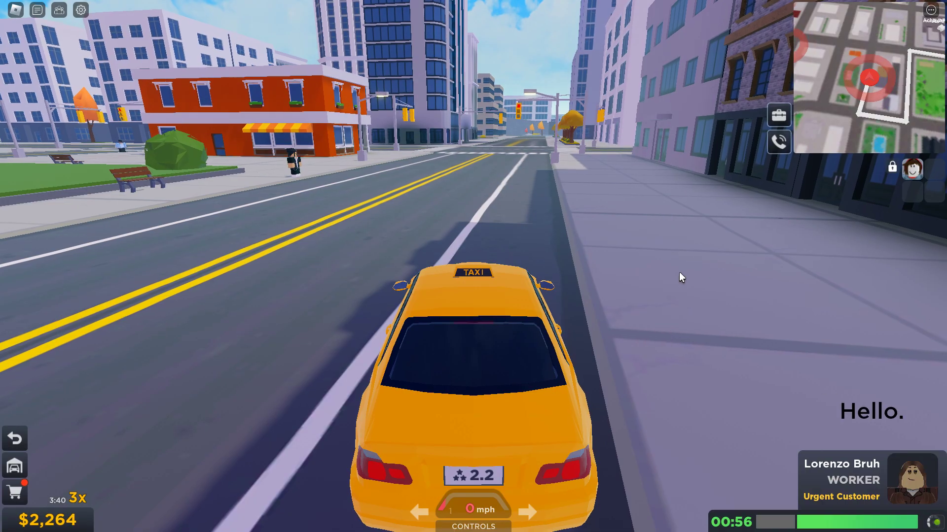
Step: Drive off with the customer, turning left and straightening along the street
{"action": "key", "text": "w"}
{"action": "key", "text": "a"}
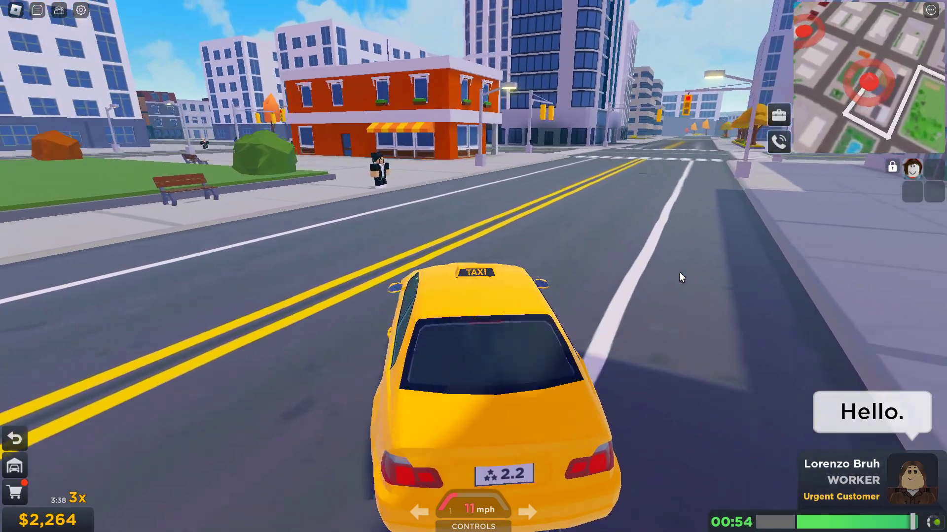
{"action": "key", "text": "d"}
{"action": "key", "text": "w"}
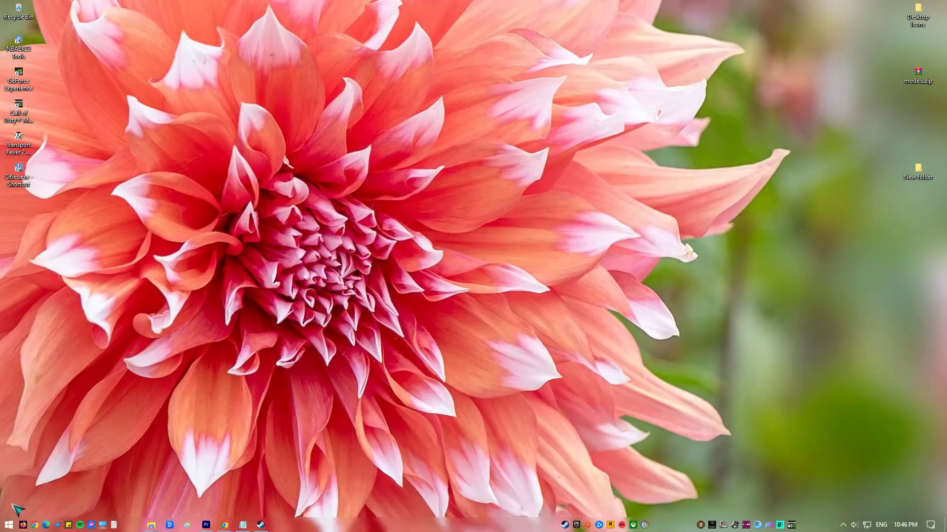
Step: Search automatically for a newer NVIDIA GeForce GTX 1050 Ti driver in Device Manager
{"action": "right_click", "coordinate": [8, 525]}
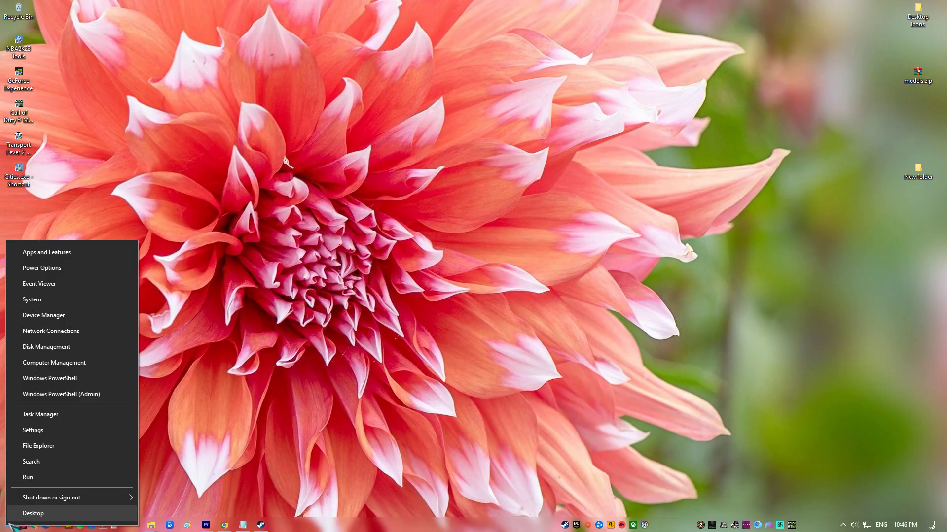
{"action": "left_click", "coordinate": [82, 318]}
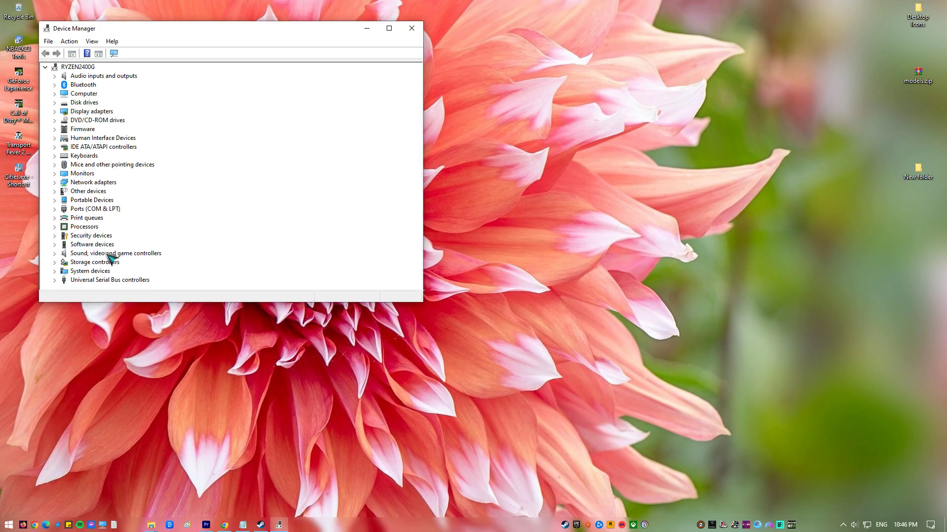
{"action": "left_click", "coordinate": [55, 112]}
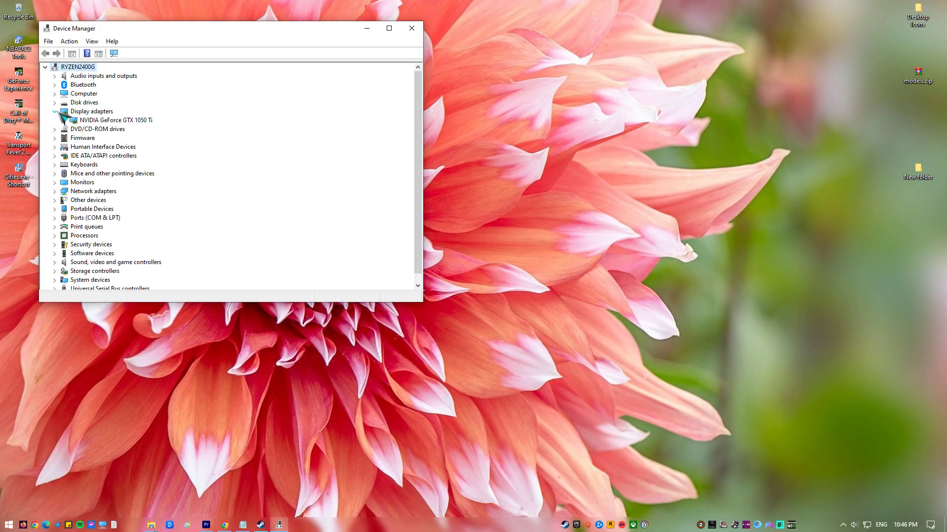
{"action": "right_click", "coordinate": [141, 123]}
{"action": "left_click", "coordinate": [200, 127]}
{"action": "left_click", "coordinate": [252, 147]}
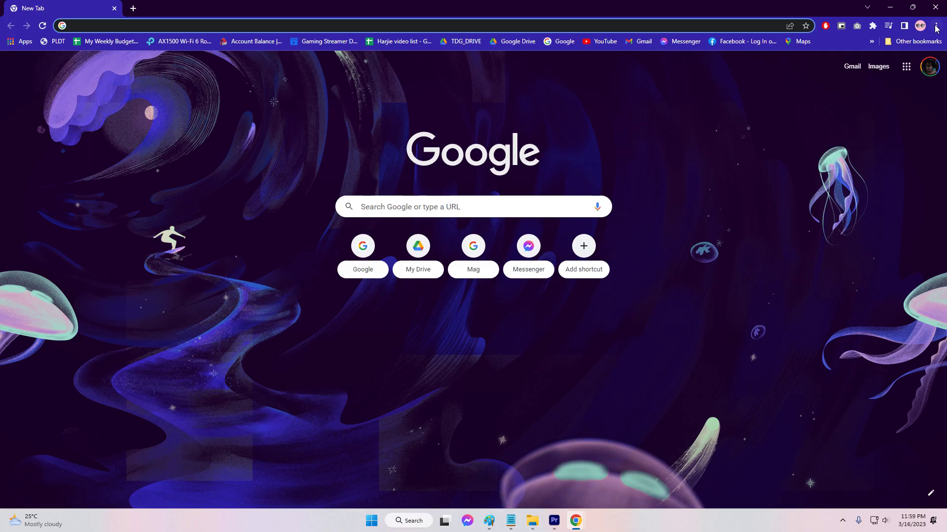
{"action": "left_click", "coordinate": [935, 26]}
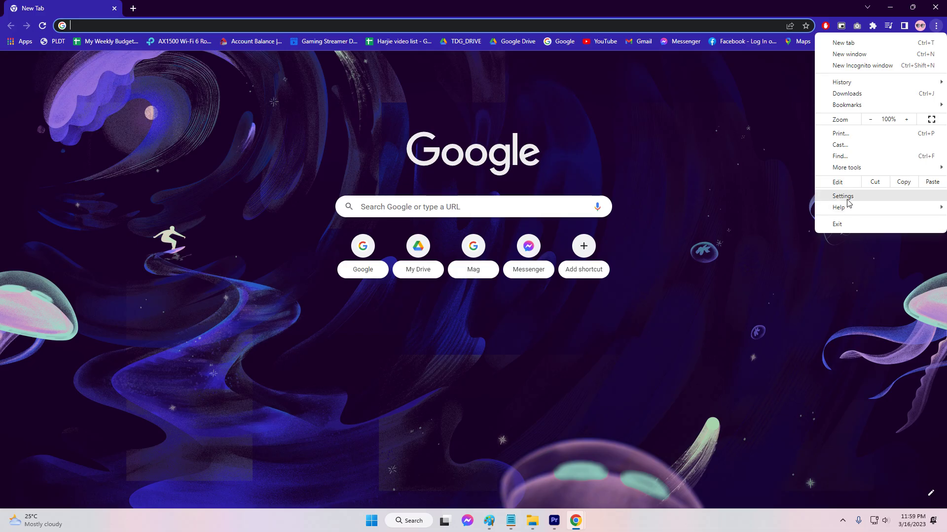
Step: Open Help > About Google Chrome to confirm version 111.0.5563.65 is up to date
{"action": "mouse_move", "coordinate": [850, 207]}
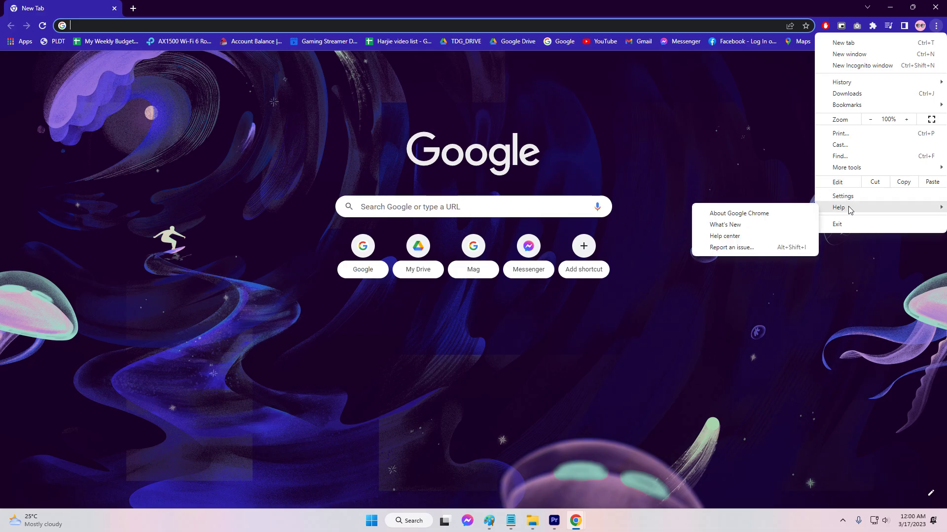
{"action": "left_click", "coordinate": [735, 213]}
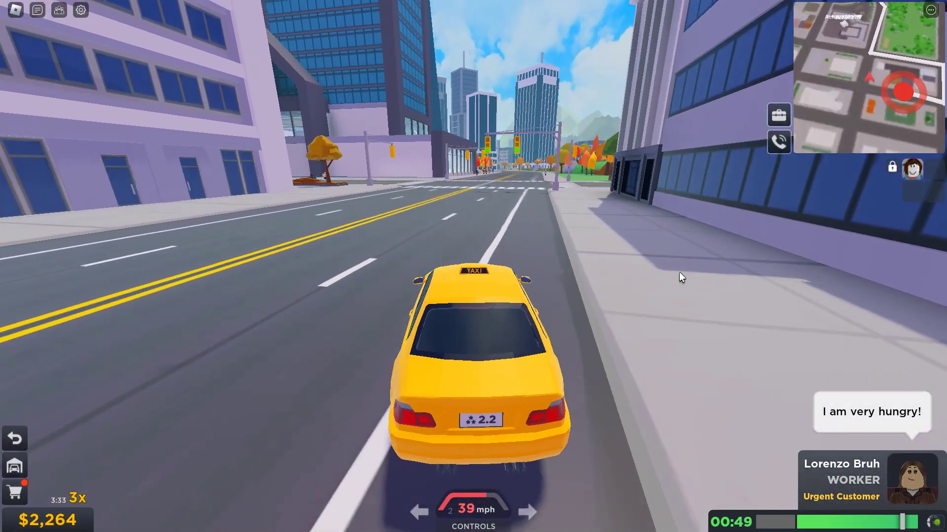
Step: Accelerate the taxi carrying the urgent Worker customer through the intersection to 48 mph
{"action": "key", "text": "w"}
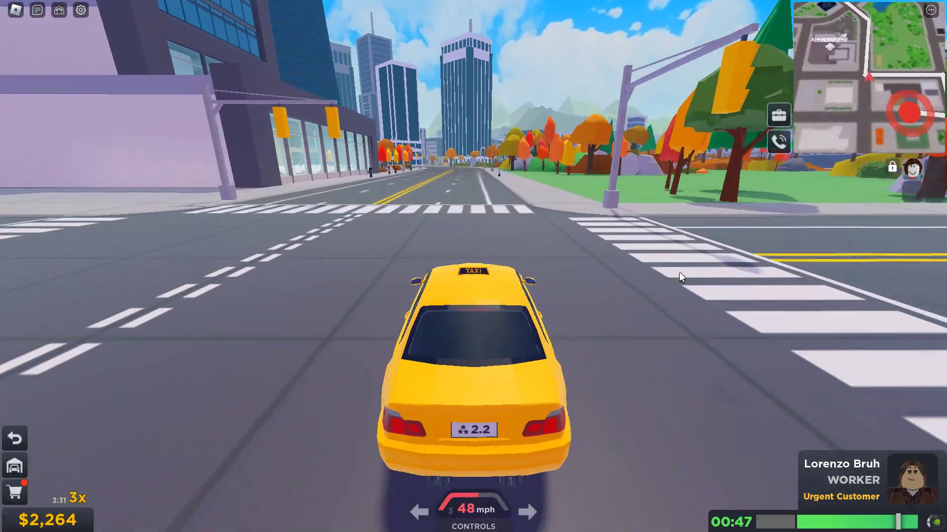